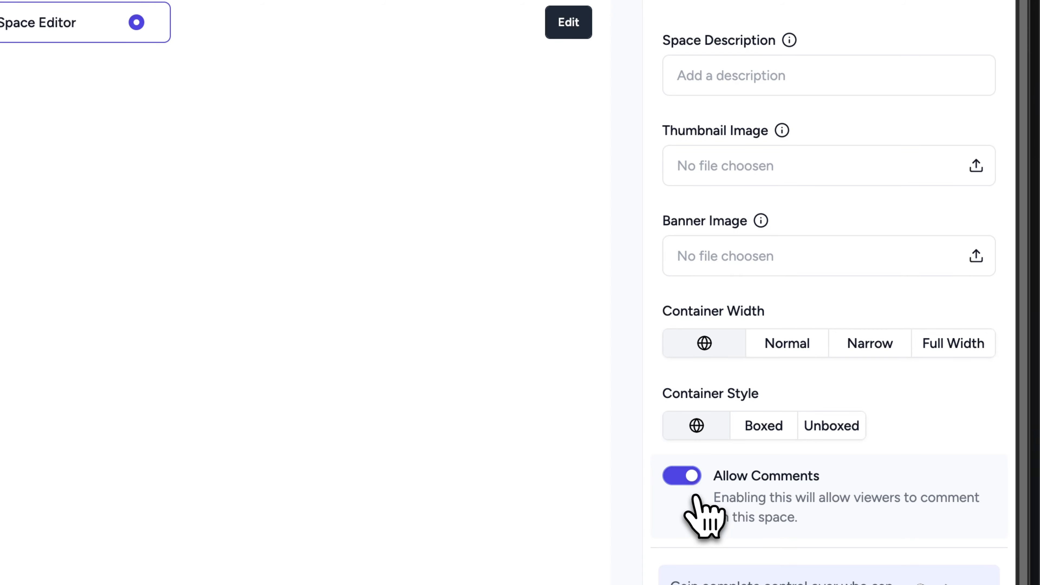
# - Turn off Allow Comments for the Start Here space, save it and return to the spaces list
pyautogui.click(680, 478)
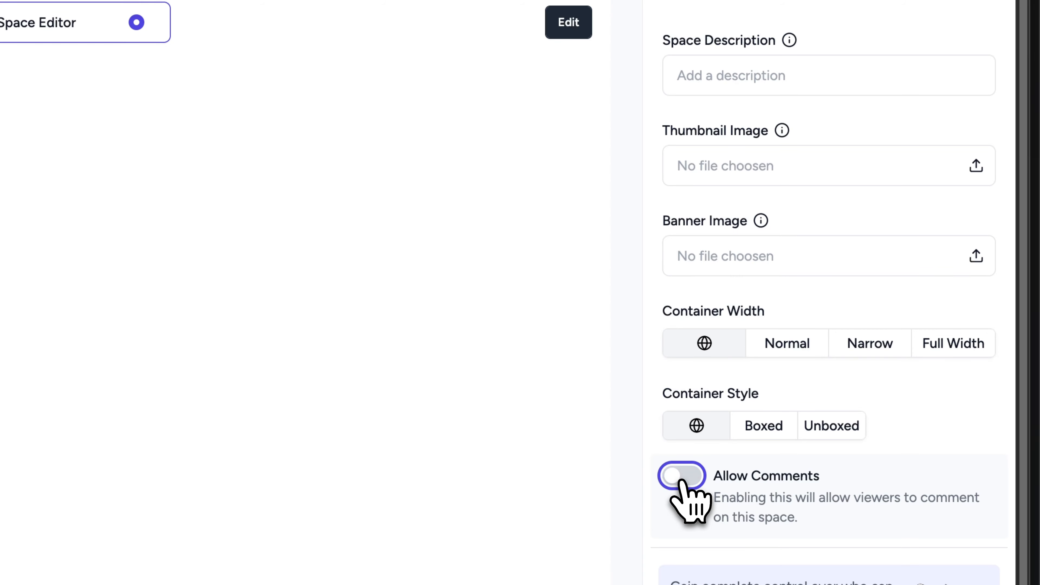
pyautogui.click(971, 98)
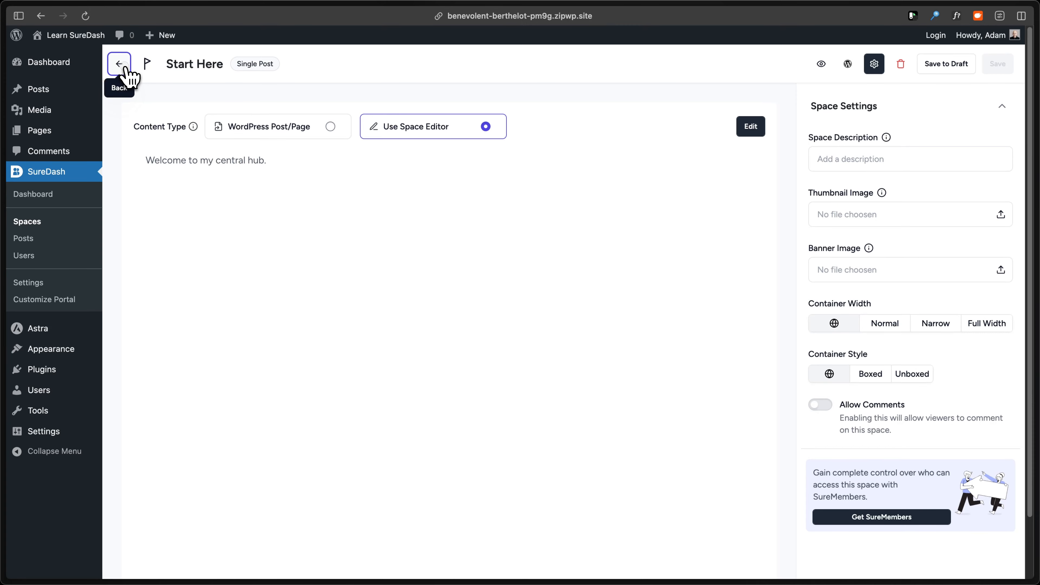
pyautogui.click(131, 75)
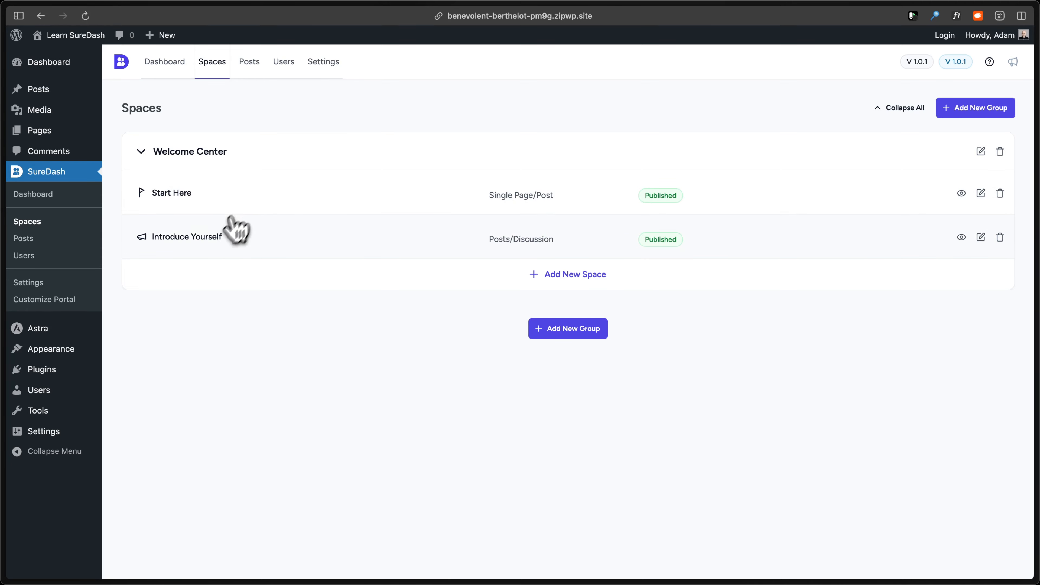
# - Review the posts and space settings of the Introduce Yourself space, including its comment and posting options
pyautogui.click(211, 238)
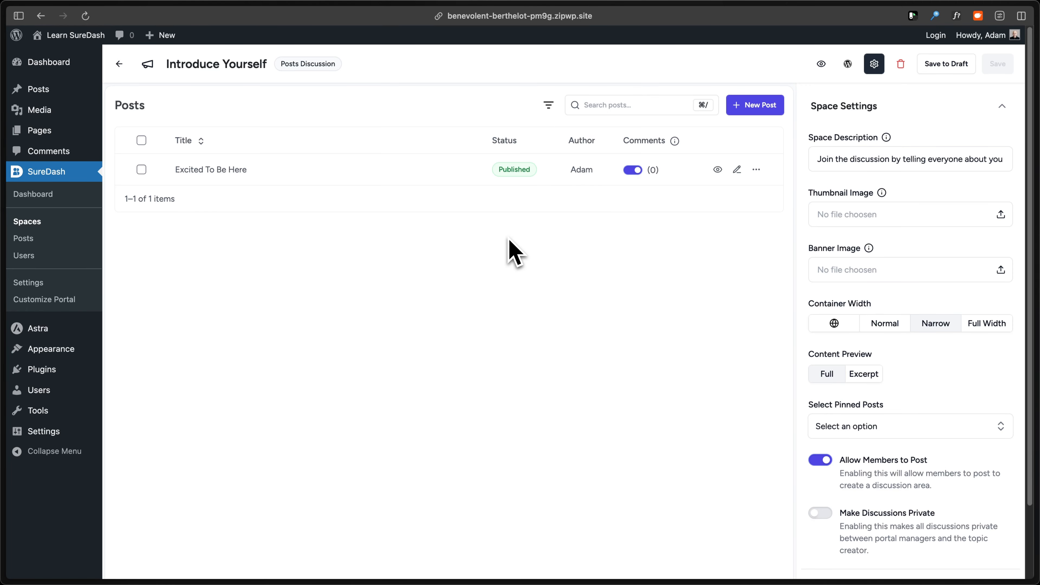
pyautogui.scroll(-3, 797, 317)
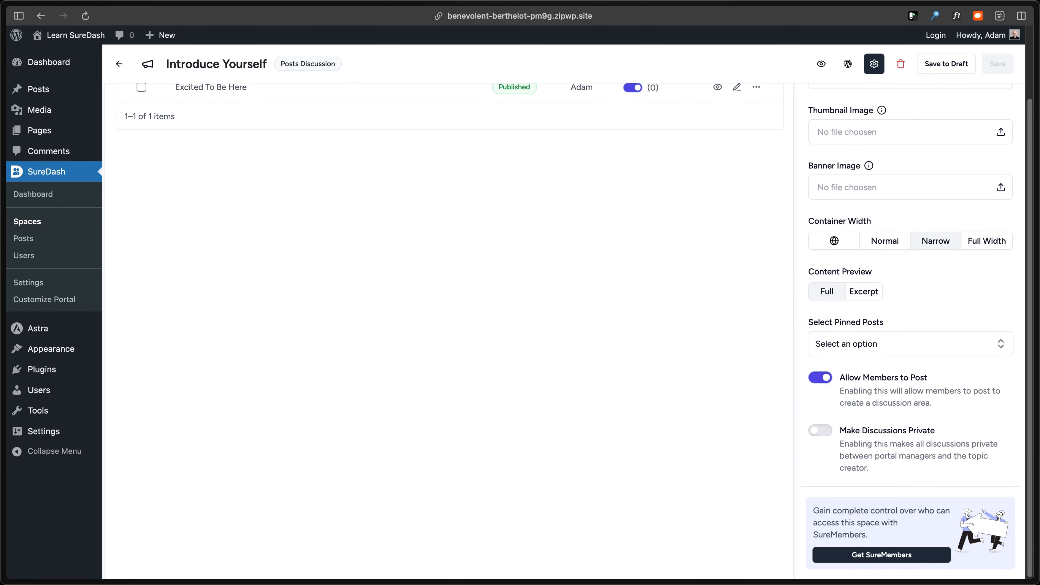
pyautogui.scroll(3, 799, 324)
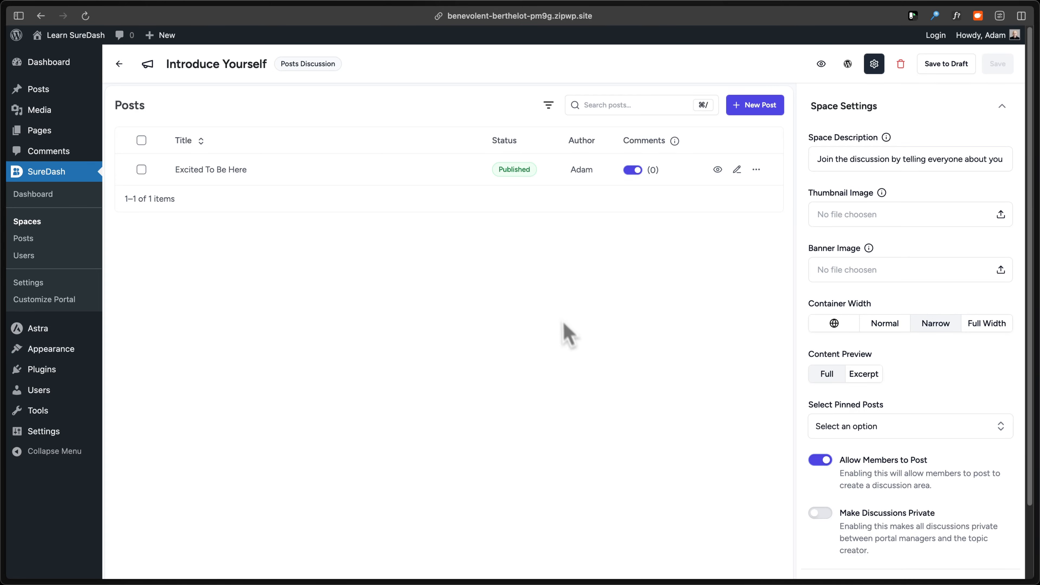
pyautogui.click(120, 64)
# - Go through SureDash's own Comments settings to the linked WordPress Discussion Settings page
pyautogui.click(324, 65)
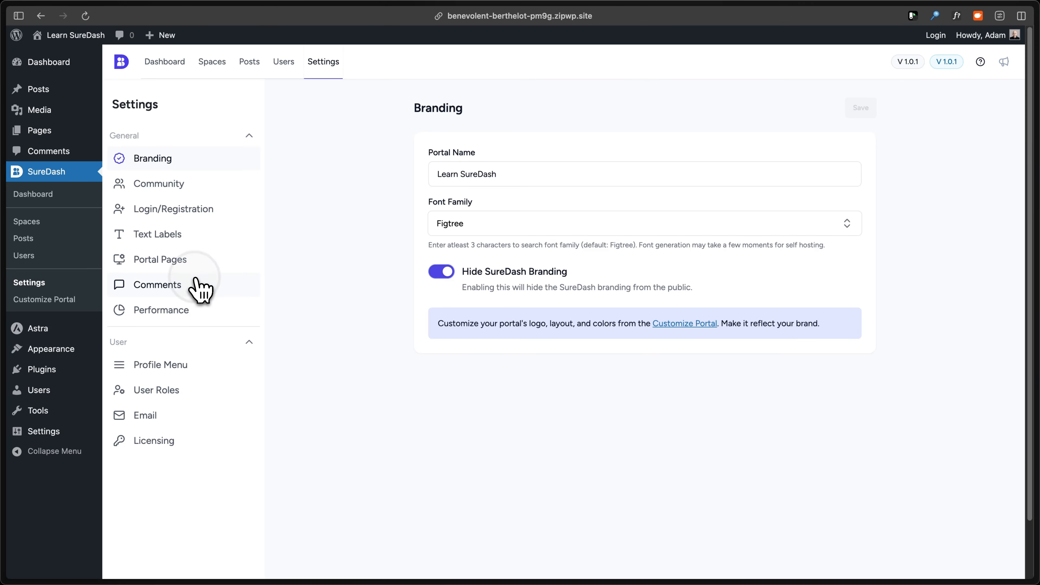
pyautogui.click(199, 286)
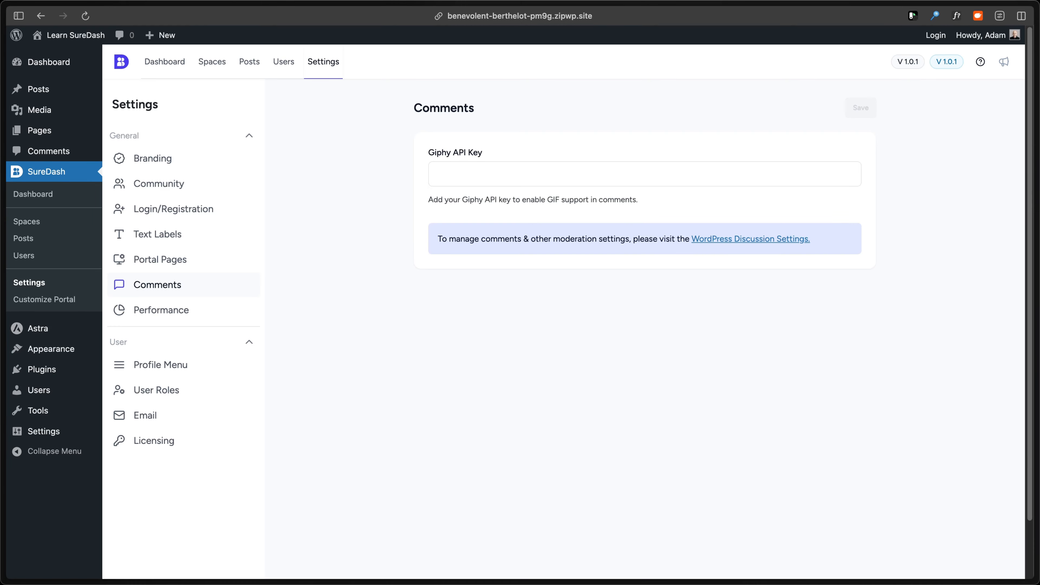
pyautogui.click(437, 180)
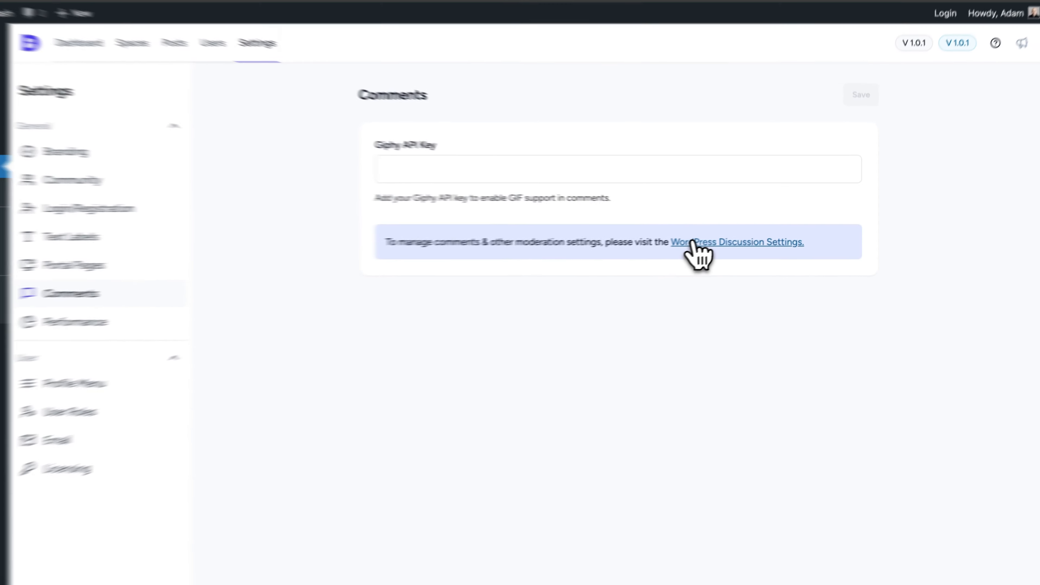
pyautogui.click(613, 255)
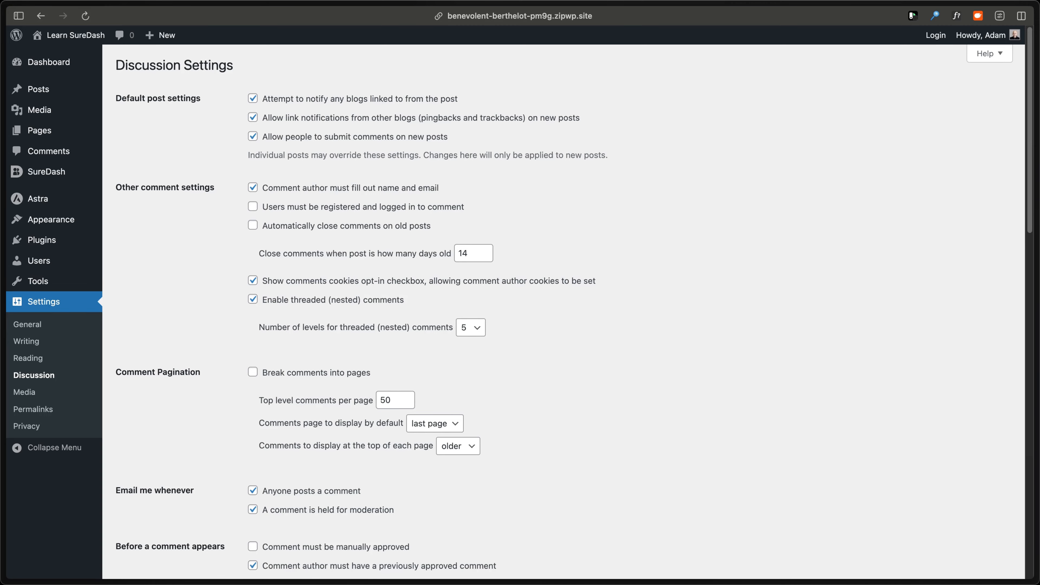
# - Disable the requirement that a comment author must have a previously approved comment
pyautogui.scroll(-15, 564, 312)
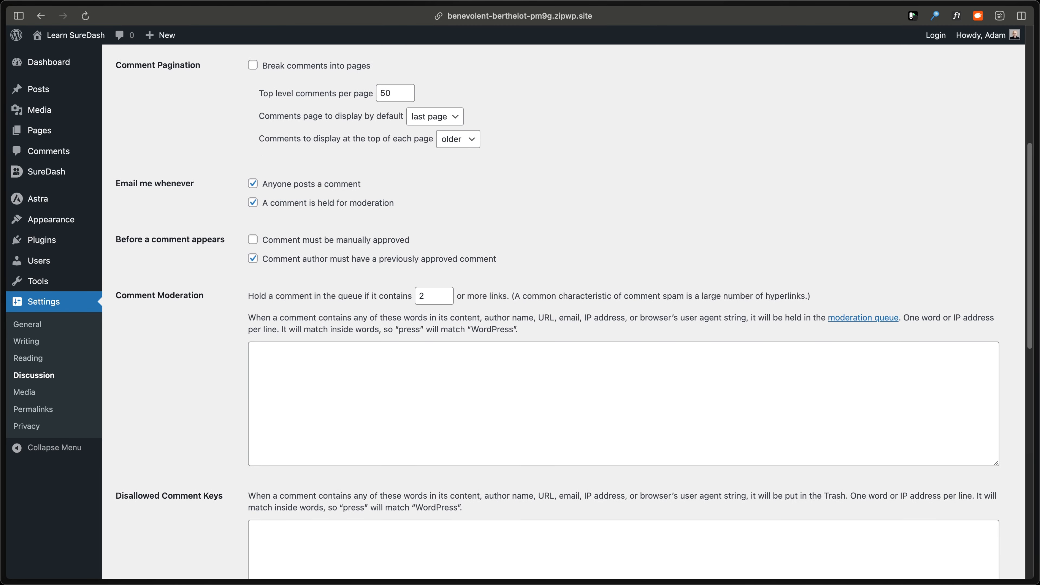
pyautogui.scroll(-8, 563, 312)
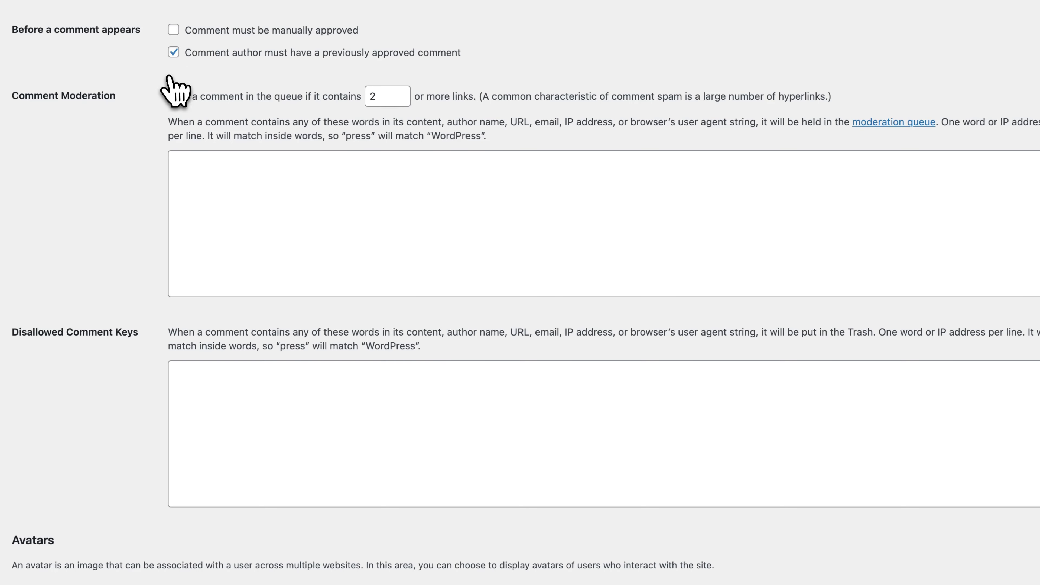
pyautogui.click(174, 54)
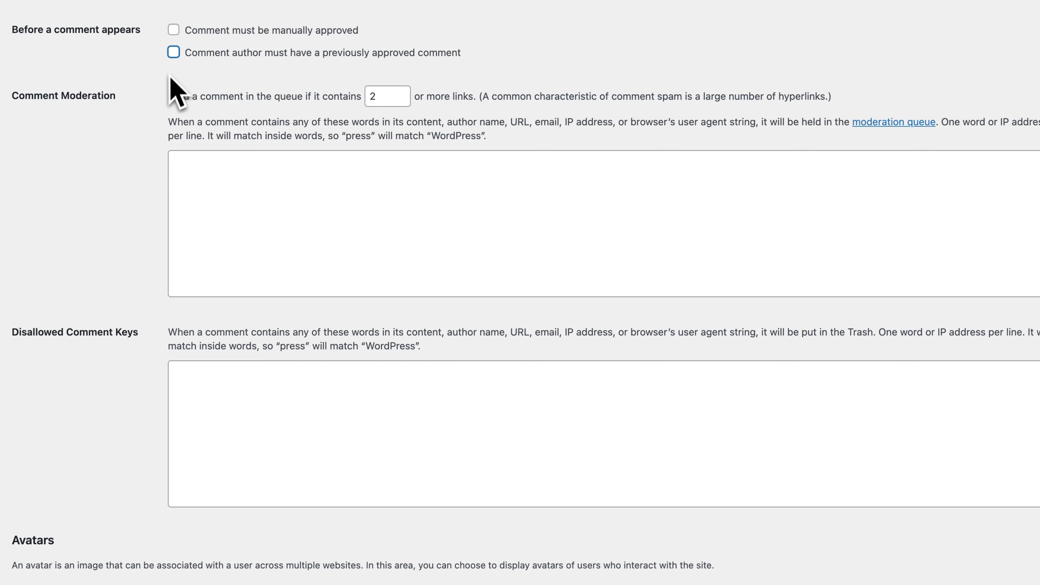
pyautogui.click(168, 84)
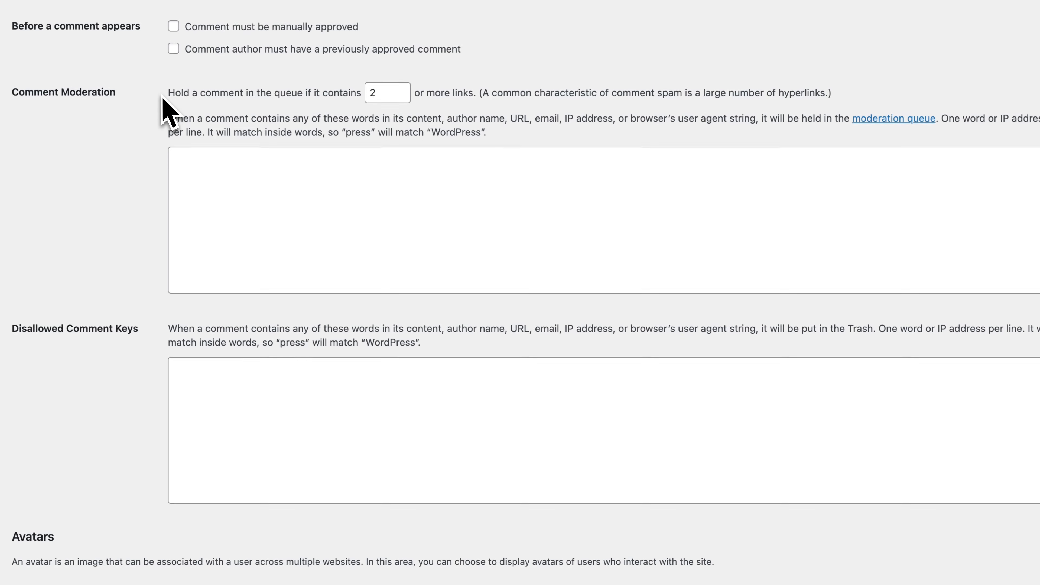
# - Add "bitcoin" to the Comment Moderation word list and save the discussion settings
pyautogui.scroll(-3, 168, 104)
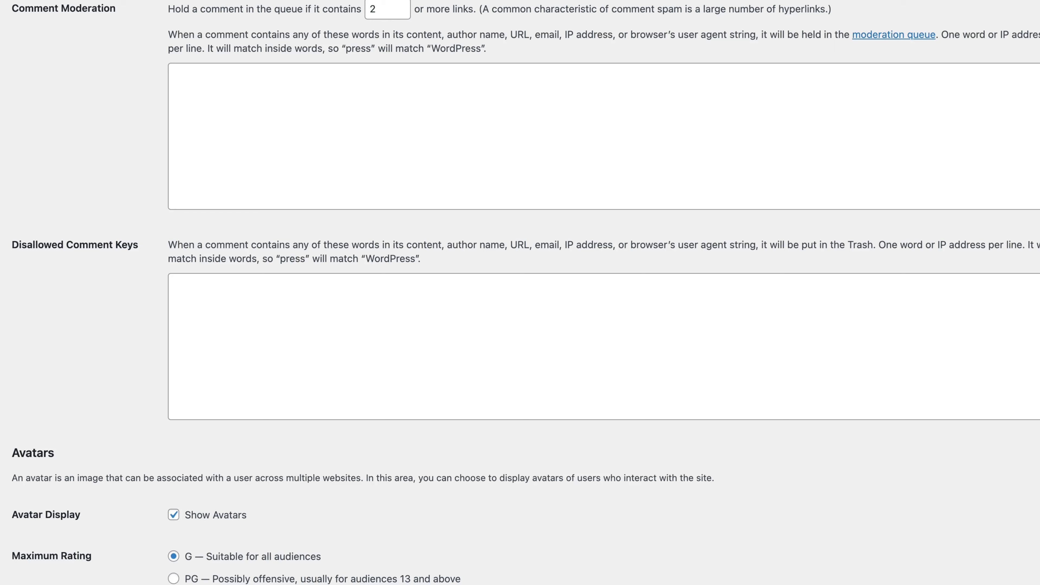
pyautogui.click(202, 105)
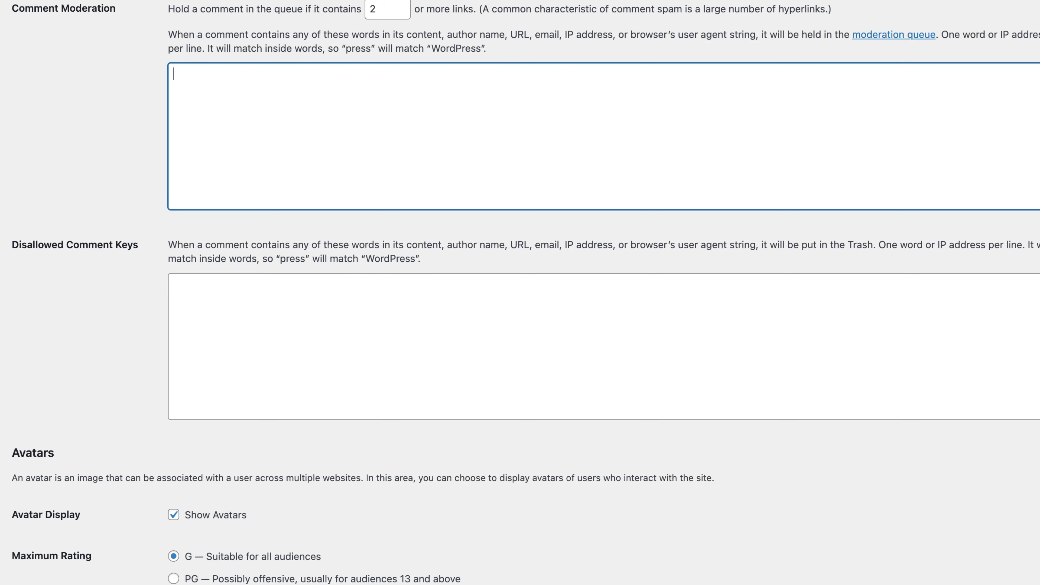
pyautogui.write('bitcoin')
pyautogui.press('Return')
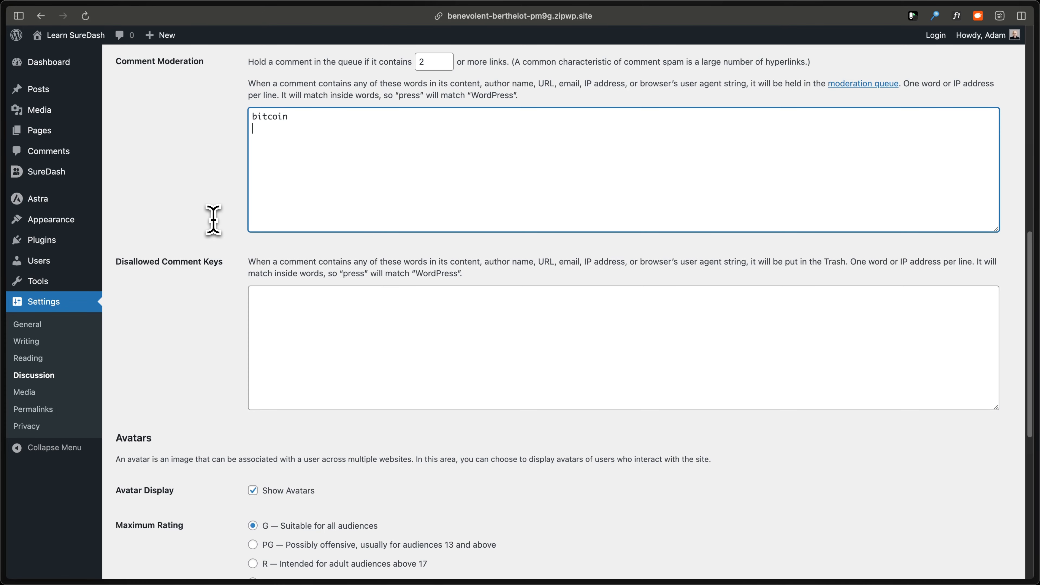
pyautogui.scroll(-10, 214, 220)
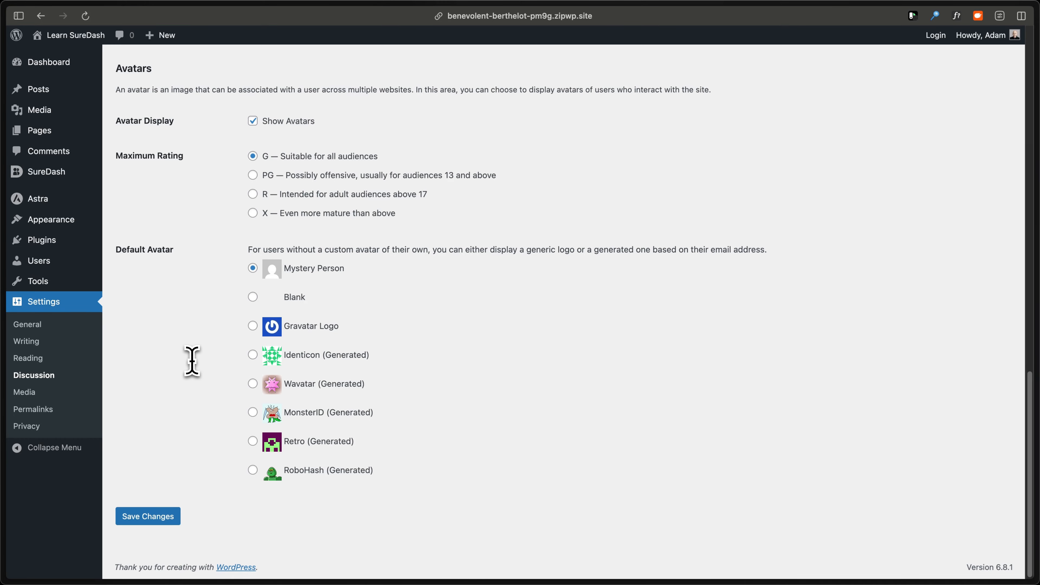
pyautogui.scroll(10, 192, 361)
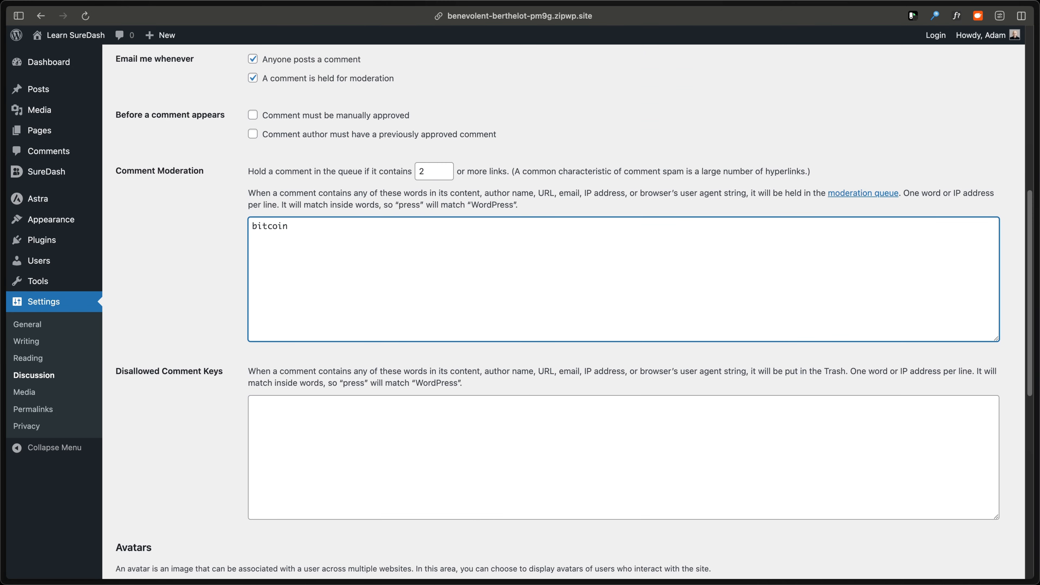
pyautogui.scroll(-10, 179, 392)
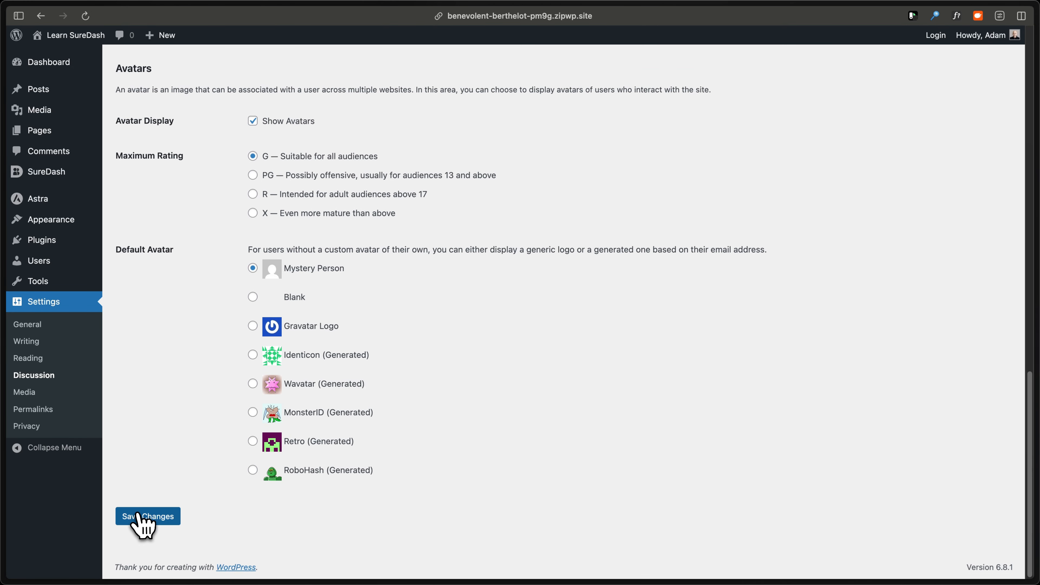
pyautogui.click(139, 515)
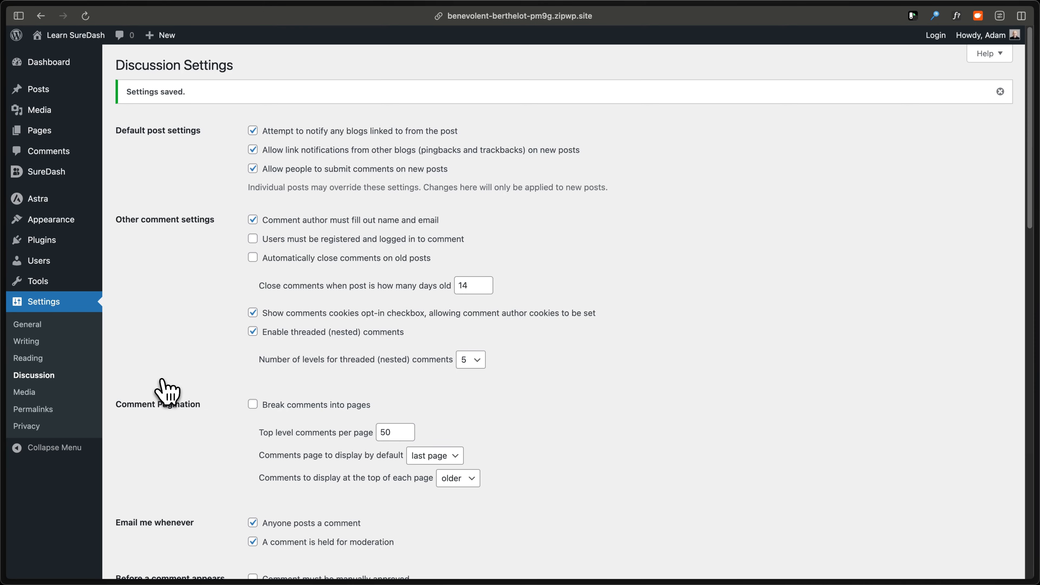
# - Find the User Switching plugin by searching for "user switching", then install and activate it
pyautogui.click(85, 264)
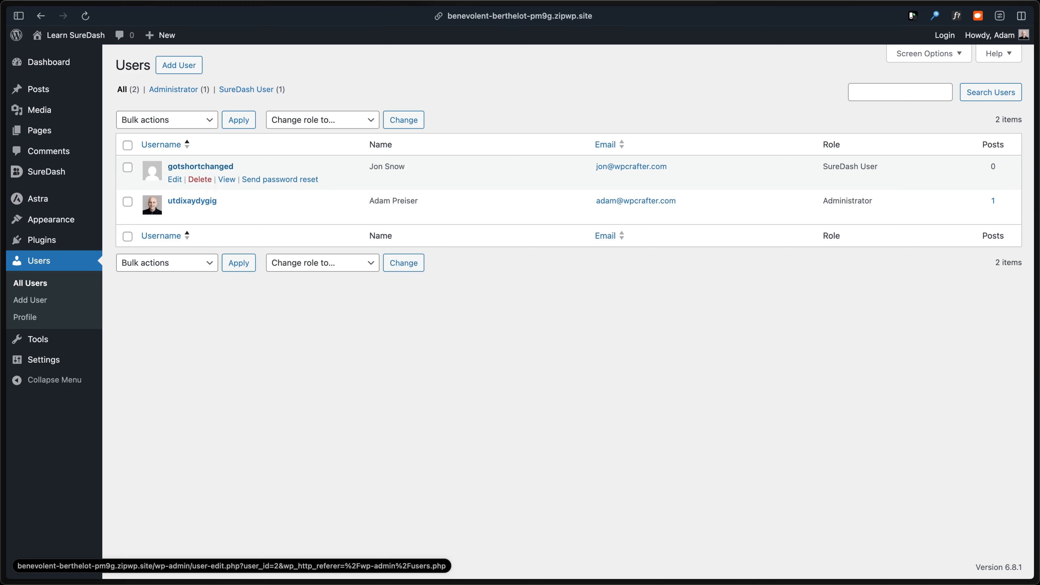
pyautogui.moveTo(51, 241)
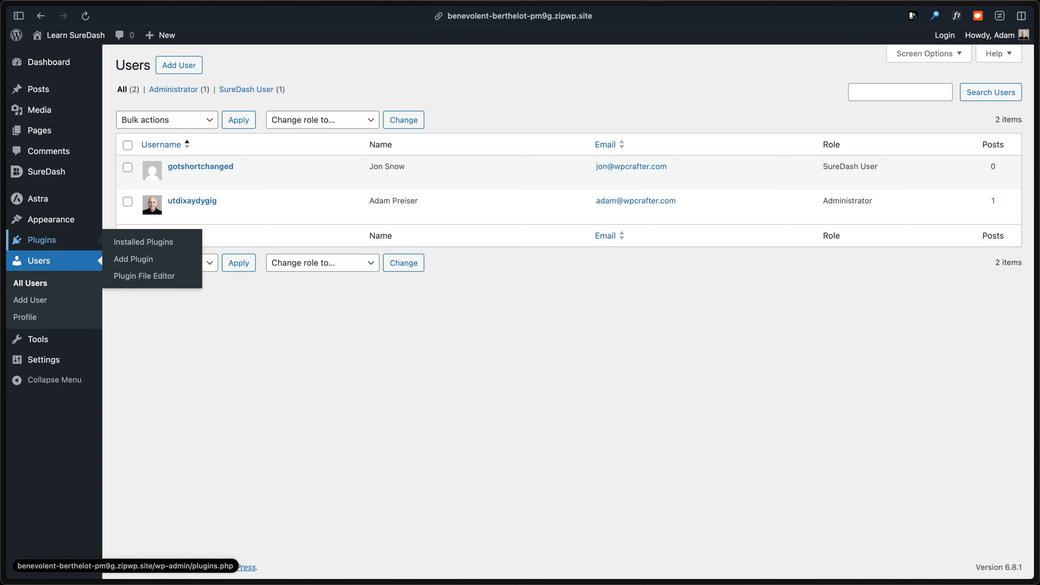
pyautogui.click(139, 242)
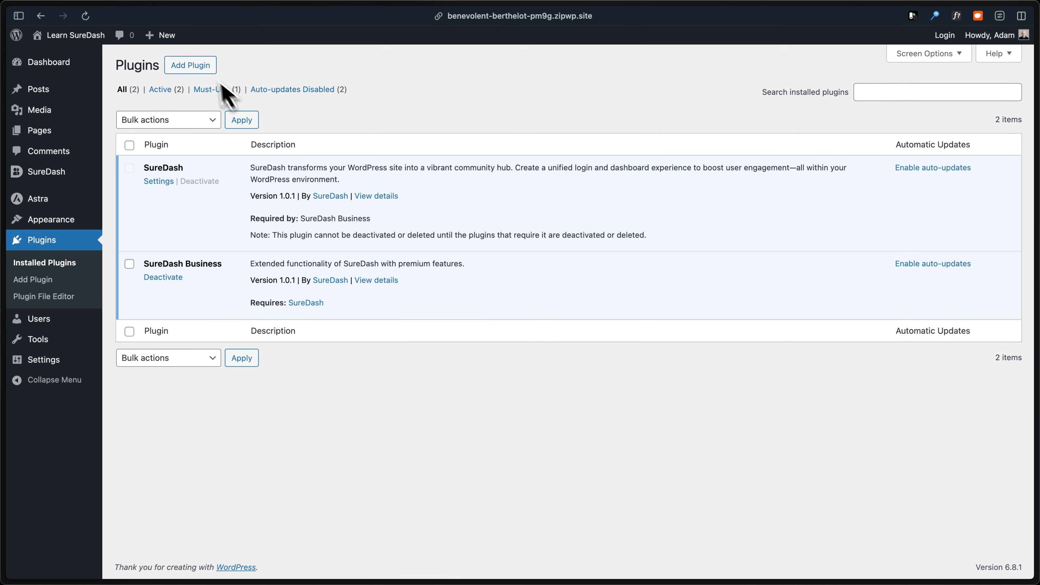
pyautogui.click(211, 67)
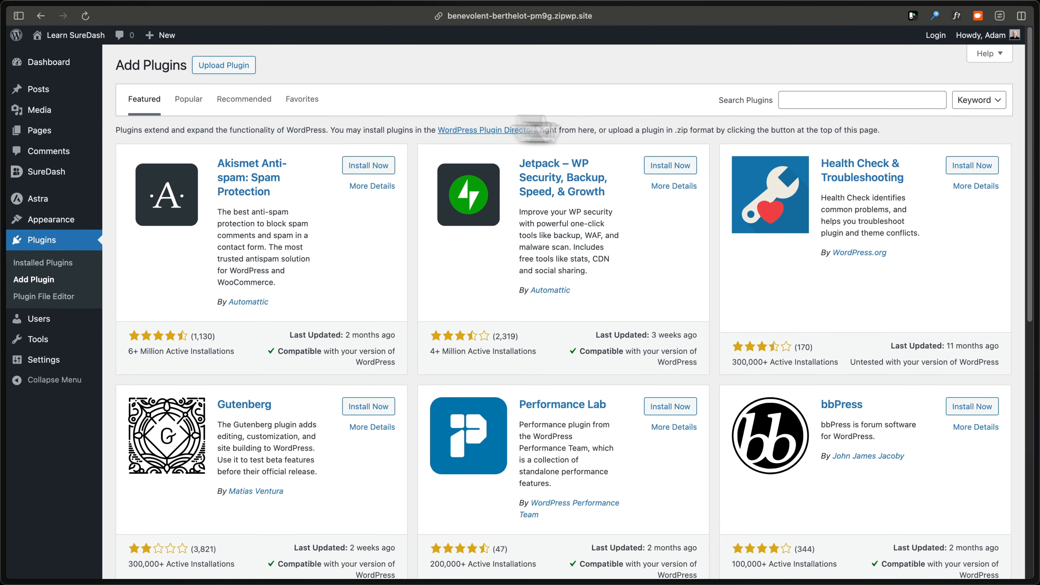
pyautogui.click(799, 104)
pyautogui.write('user switching')
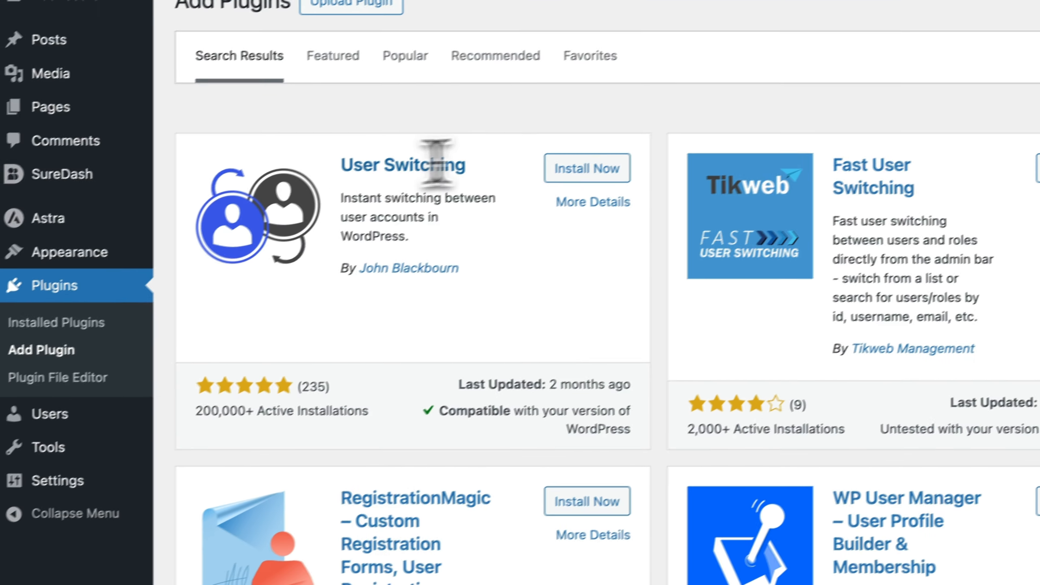
pyautogui.click(604, 168)
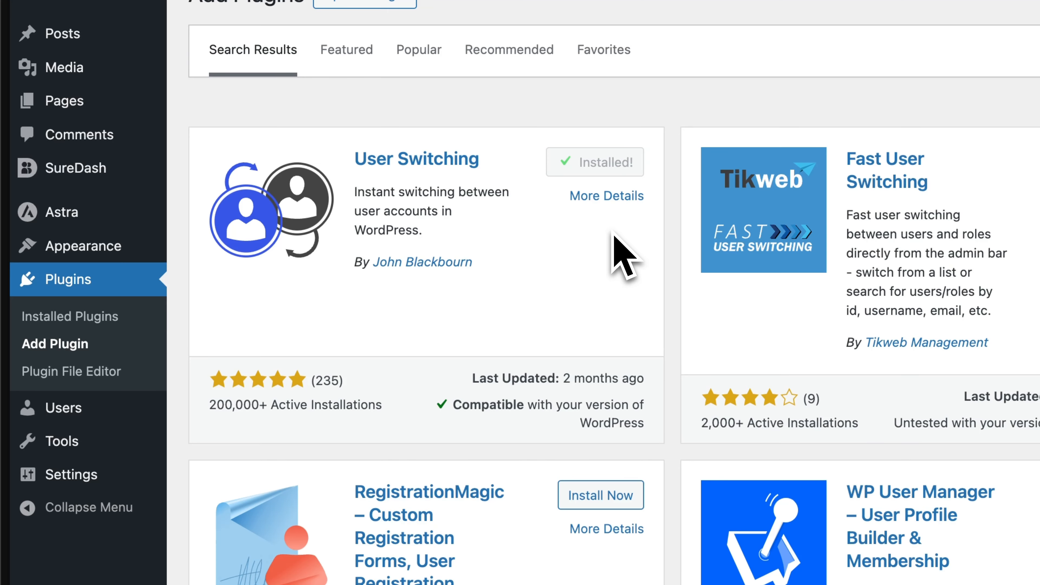
pyautogui.click(614, 171)
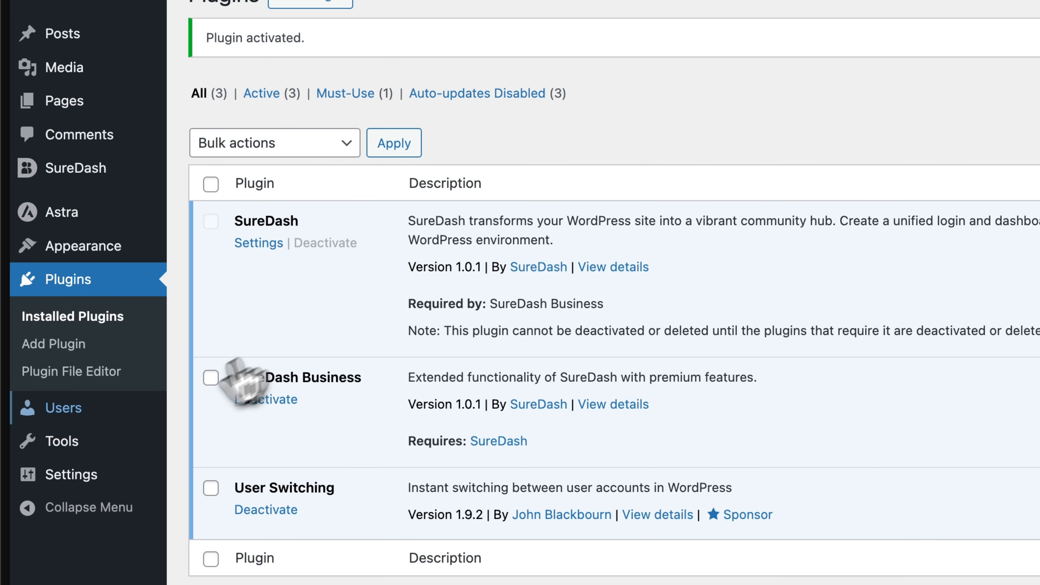
# - Switch to the account with the SureDash User role and open the portal's Introduce Yourself space
pyautogui.click(109, 407)
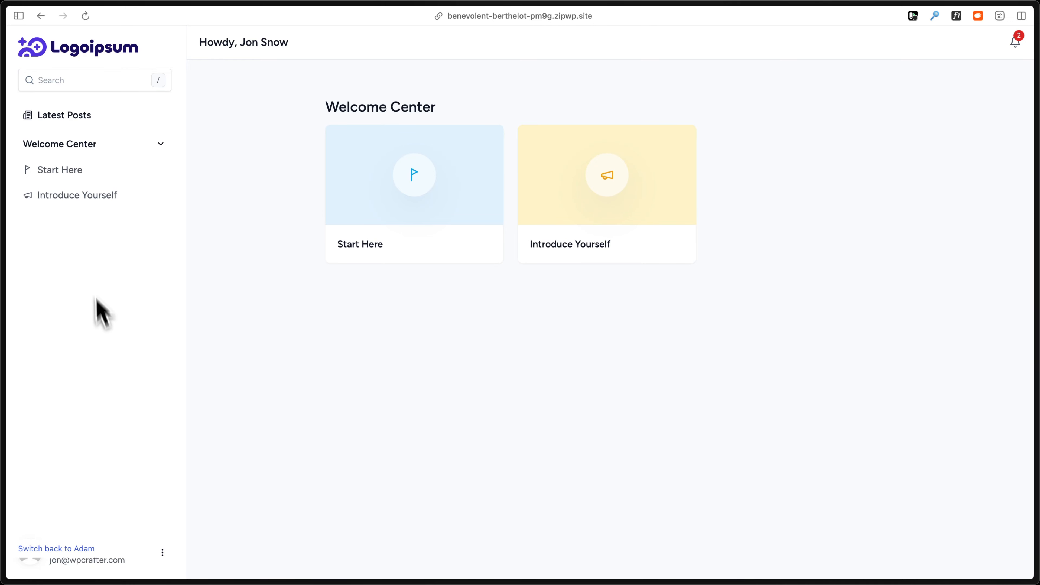
pyautogui.click(84, 198)
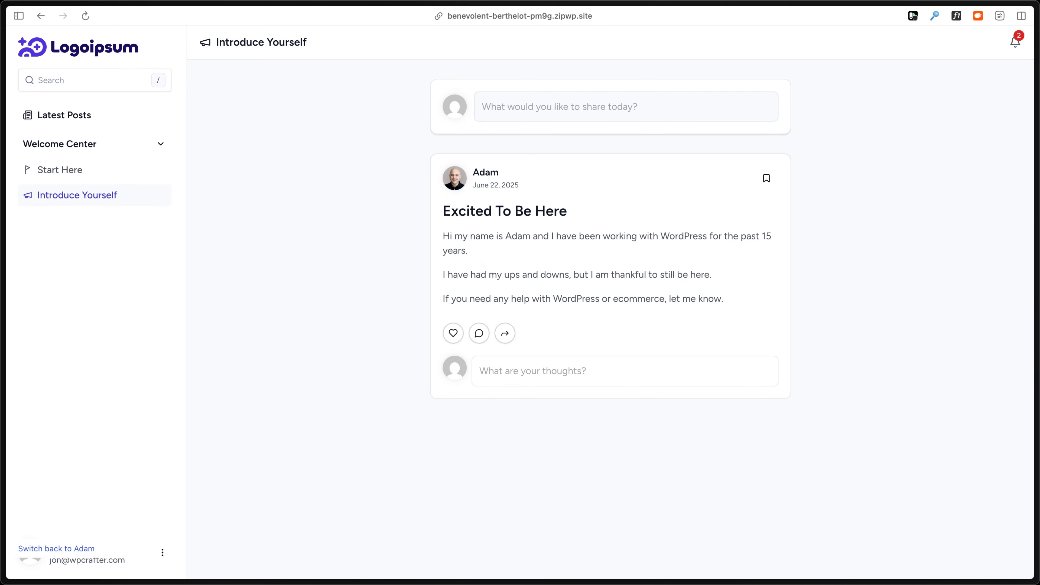
# - Post the comment "Welcome to the community. Happy to have you." on the Excited To Be Here post
pyautogui.click(525, 371)
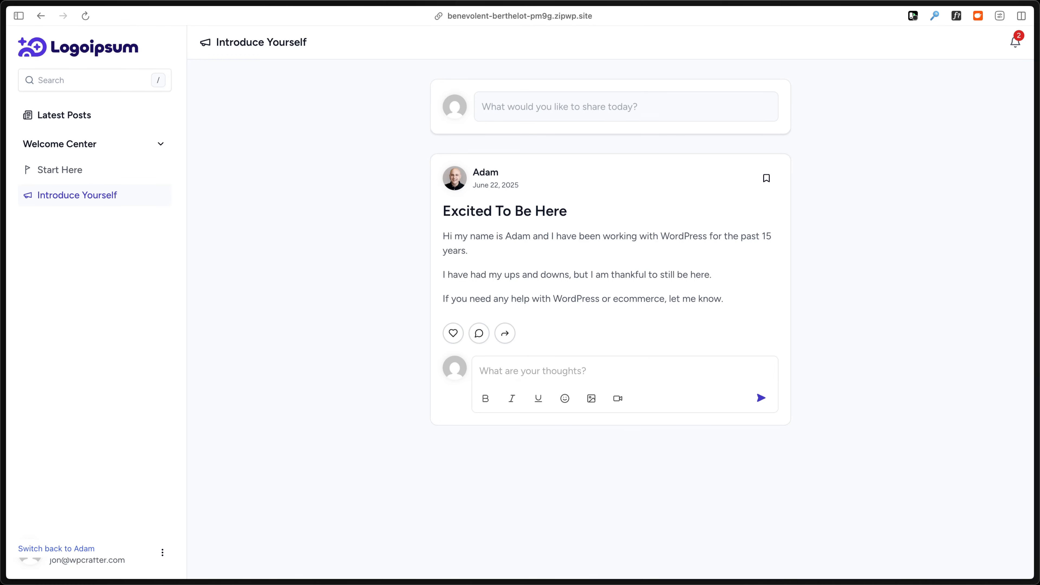
pyautogui.write('Welcome to the community. Happy to have you.')
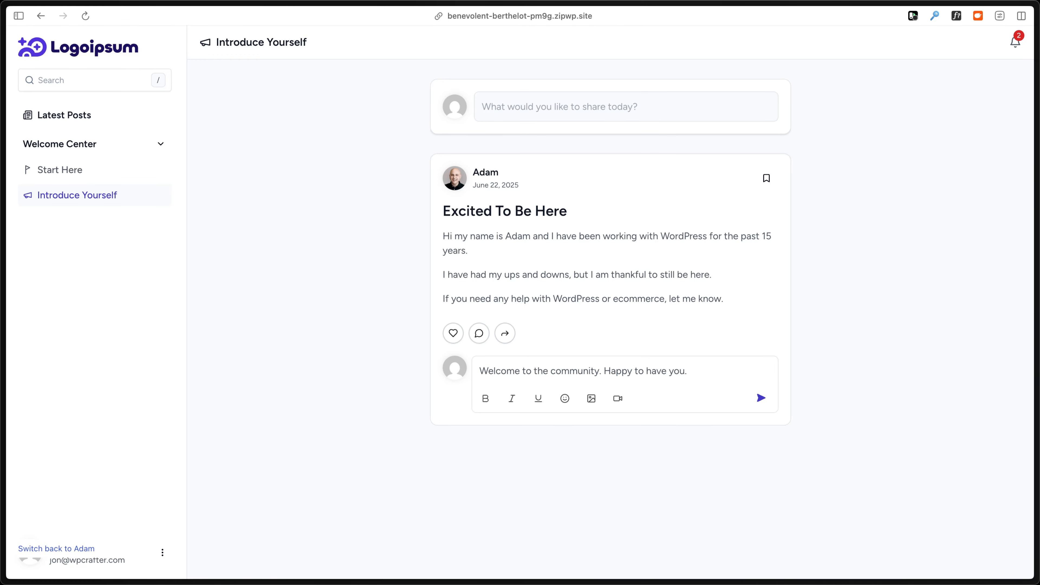
pyautogui.click(761, 398)
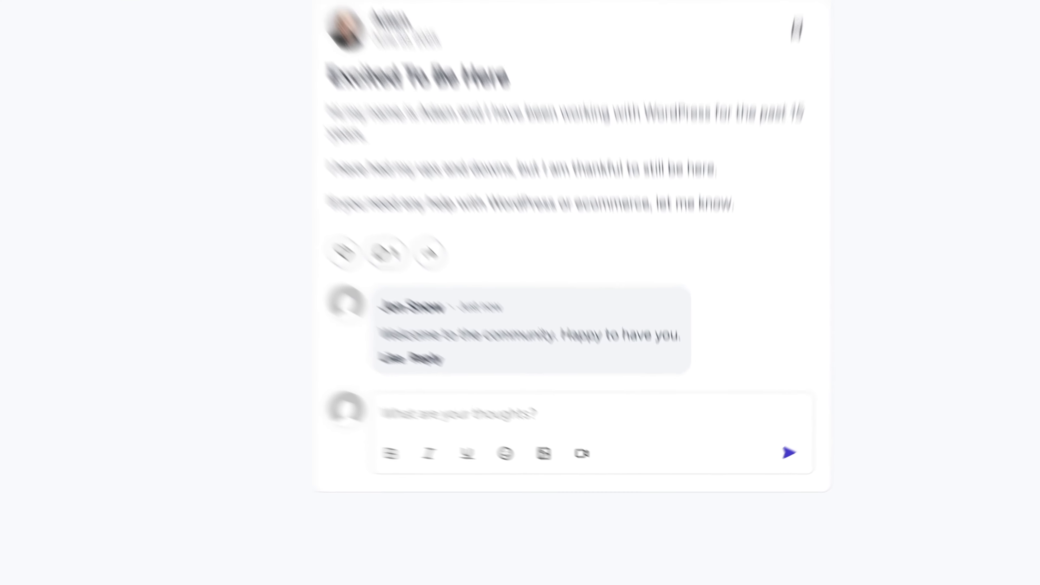
# - Post a second comment on the Excited To Be Here post, recommending a contact "for help with bitcoin investing. To the moon."
pyautogui.click(581, 387)
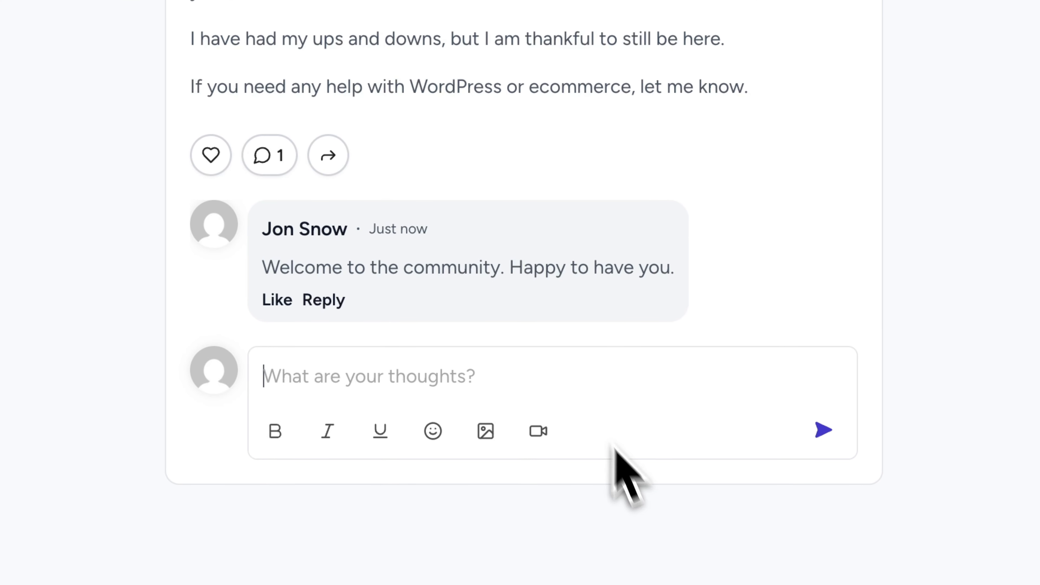
pyautogui.write('Contact Mary Jane for help with bitcoin investing. To the moon.')
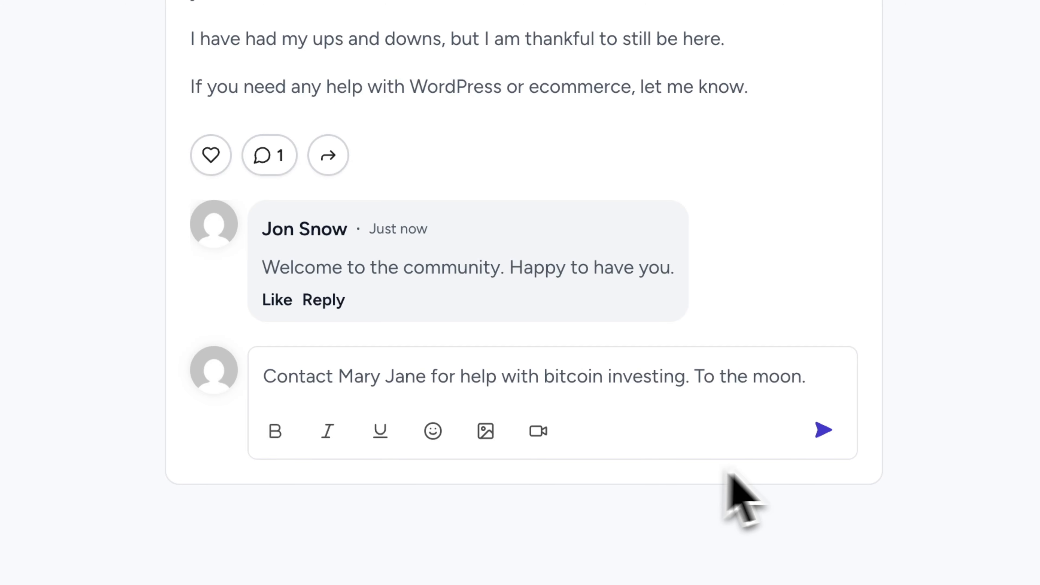
pyautogui.click(823, 429)
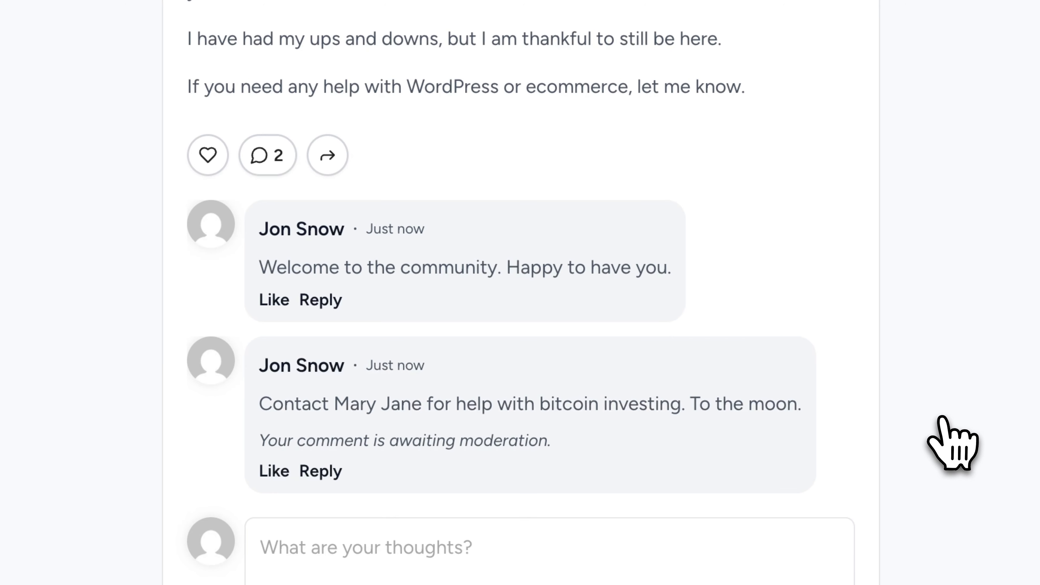
# - Switch back to the administrator account and open the SureDash dashboard from the portal
pyautogui.scroll(-3, 942, 419)
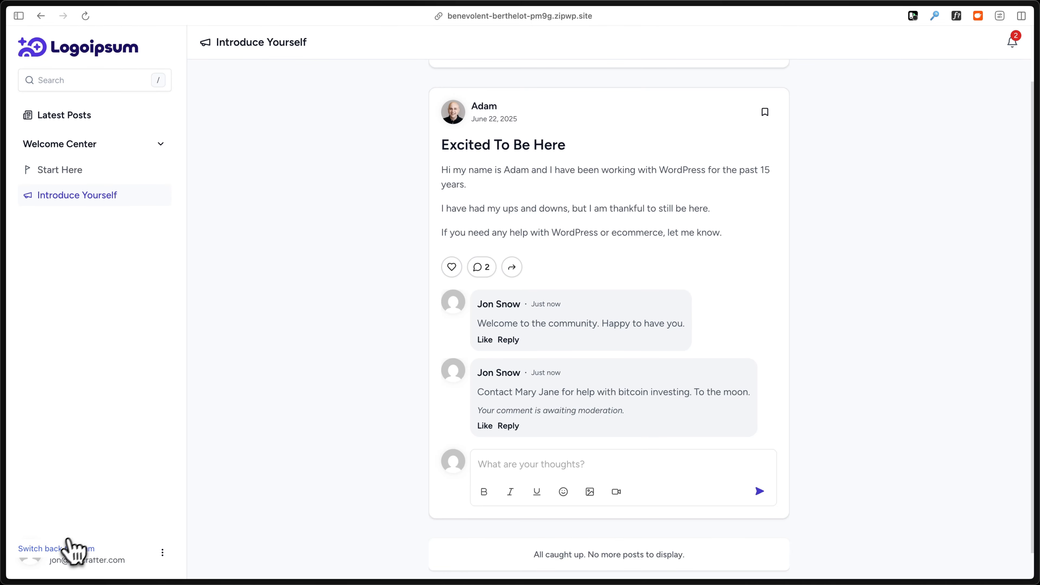
pyautogui.click(60, 548)
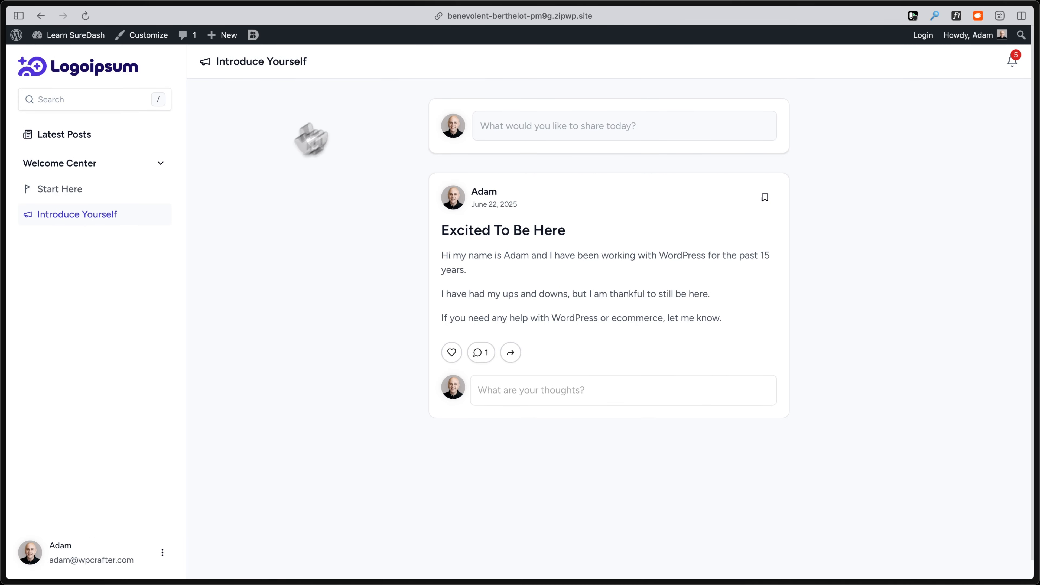
pyautogui.moveTo(258, 34)
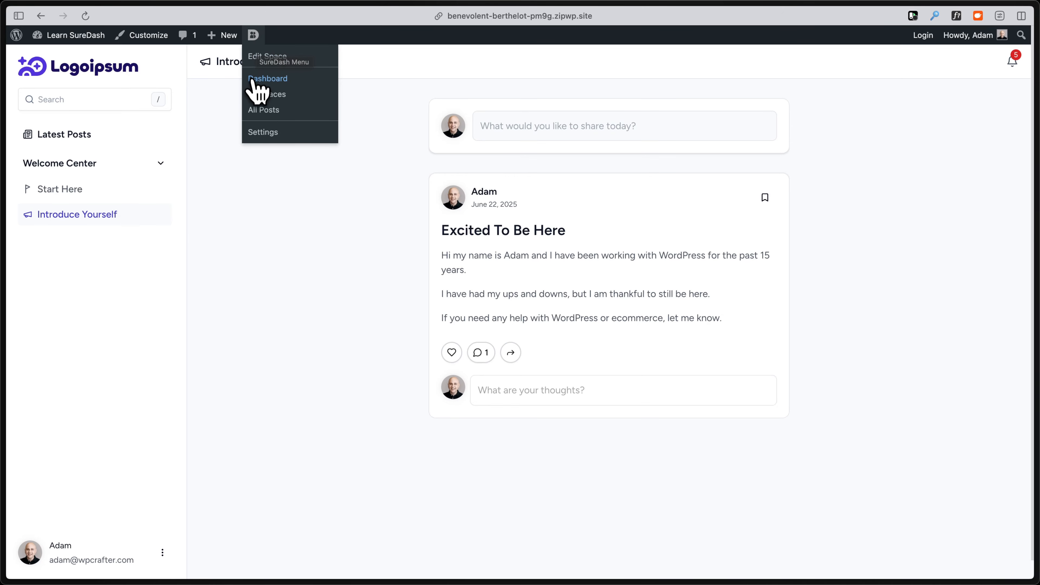
pyautogui.click(262, 78)
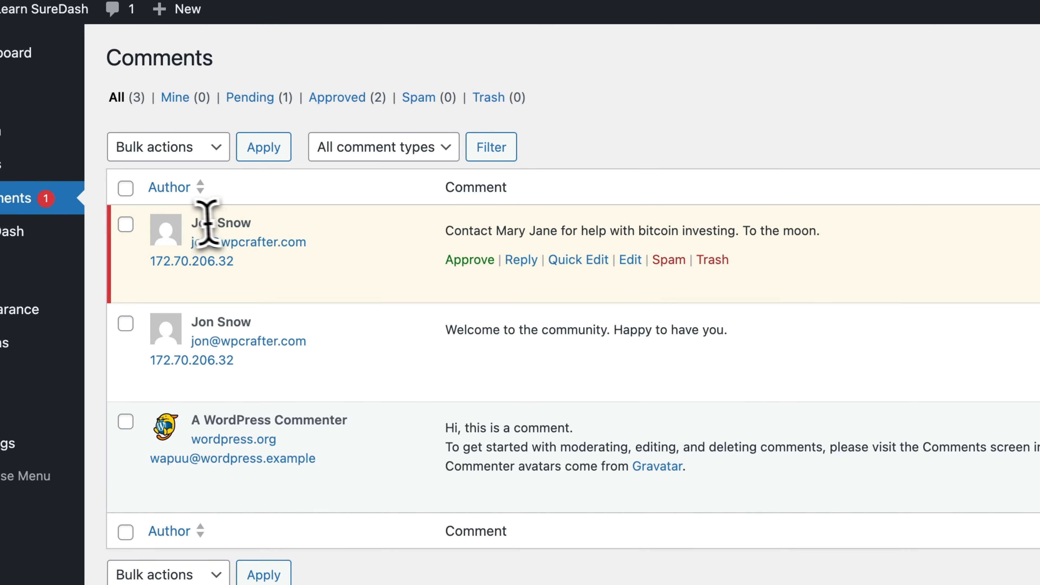
# - In the site's Comments list, move the pending comment about bitcoin investing to the trash
pyautogui.moveTo(191, 223); pyautogui.dragTo(252, 224)
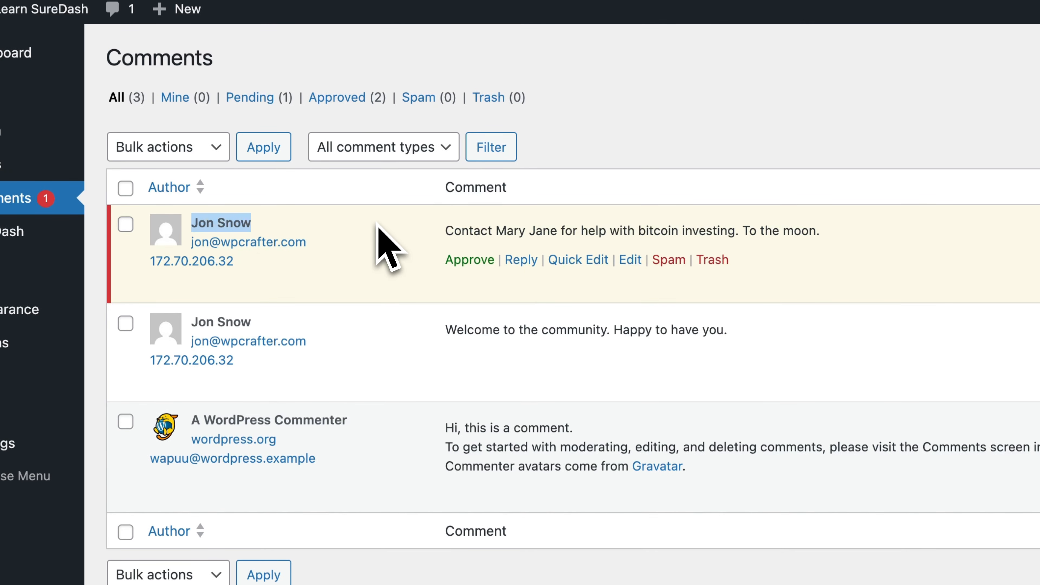
pyautogui.moveTo(444, 232); pyautogui.dragTo(843, 243)
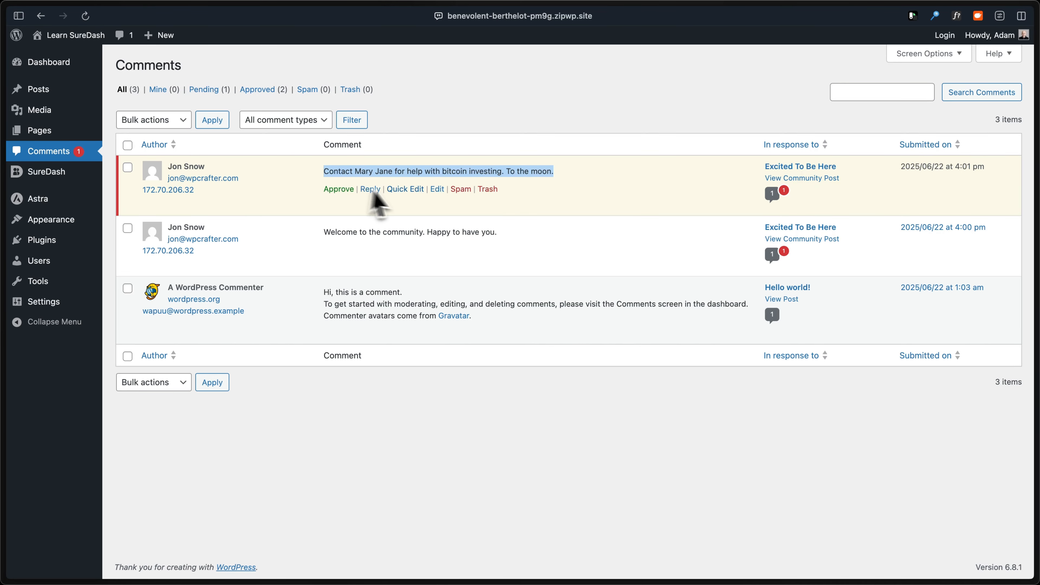
pyautogui.click(487, 189)
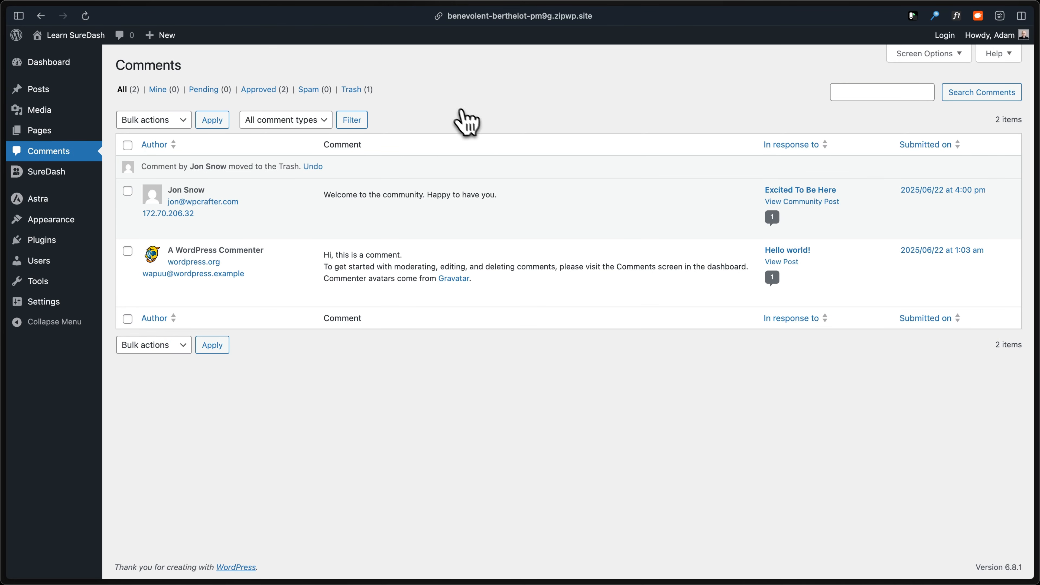
# - Open the Discussion settings and review the Comment Moderation word list and the Disallowed Comment Keys field
pyautogui.moveTo(404, 207)
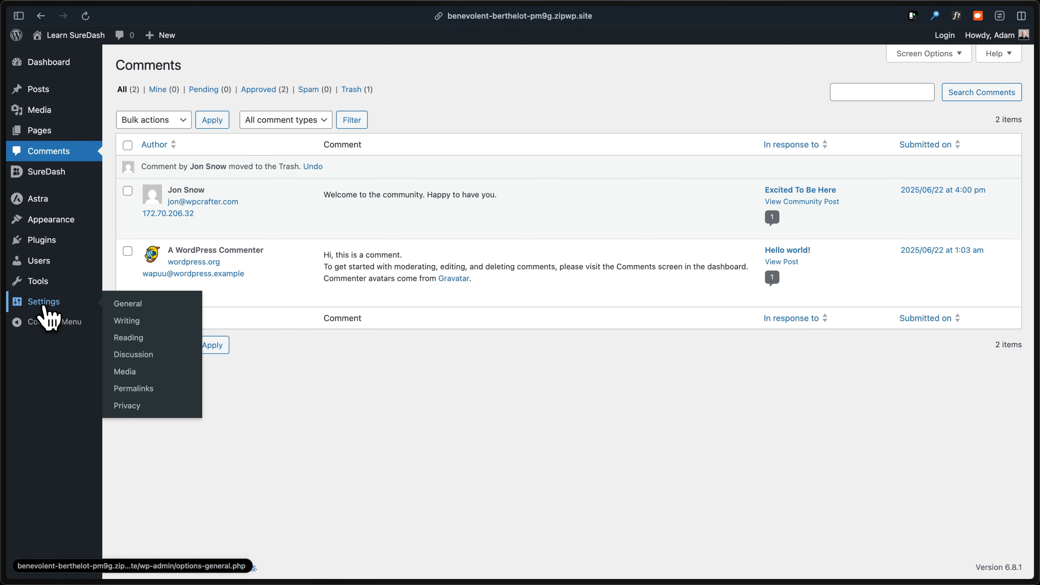
pyautogui.click(151, 357)
pyautogui.scroll(-10, 193, 301)
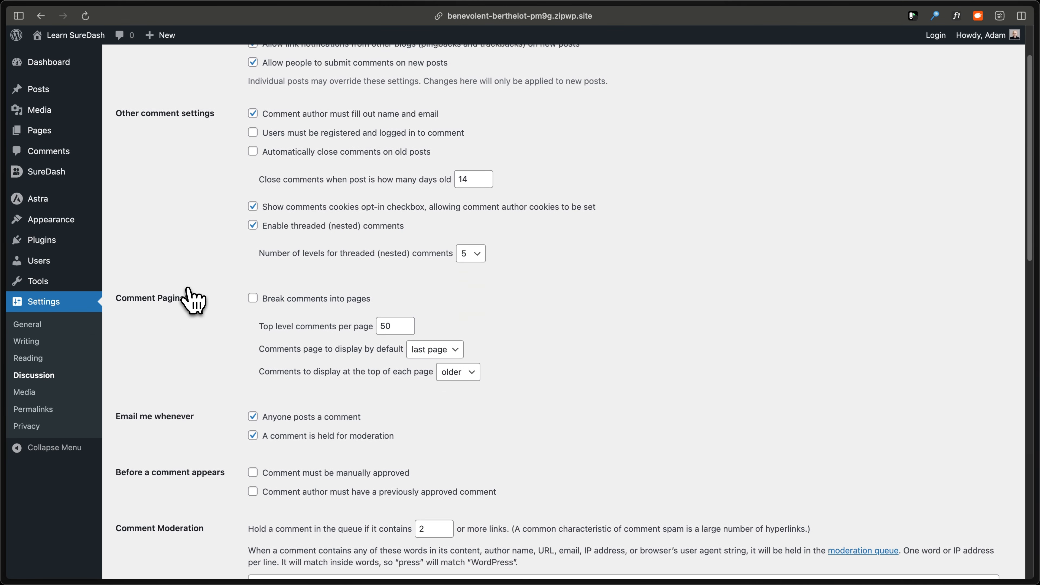
pyautogui.scroll(-4, 188, 287)
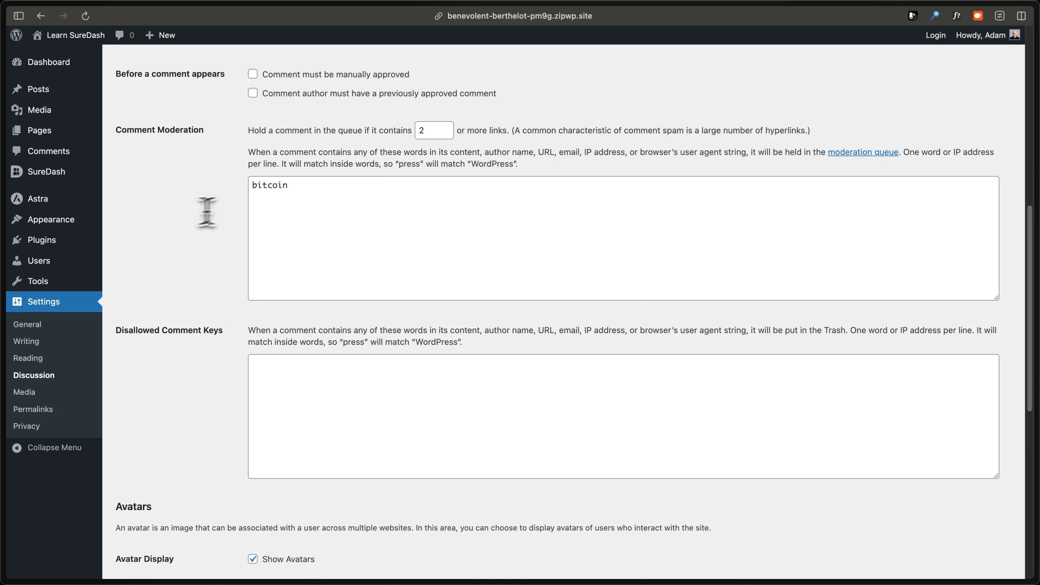
pyautogui.click(352, 209)
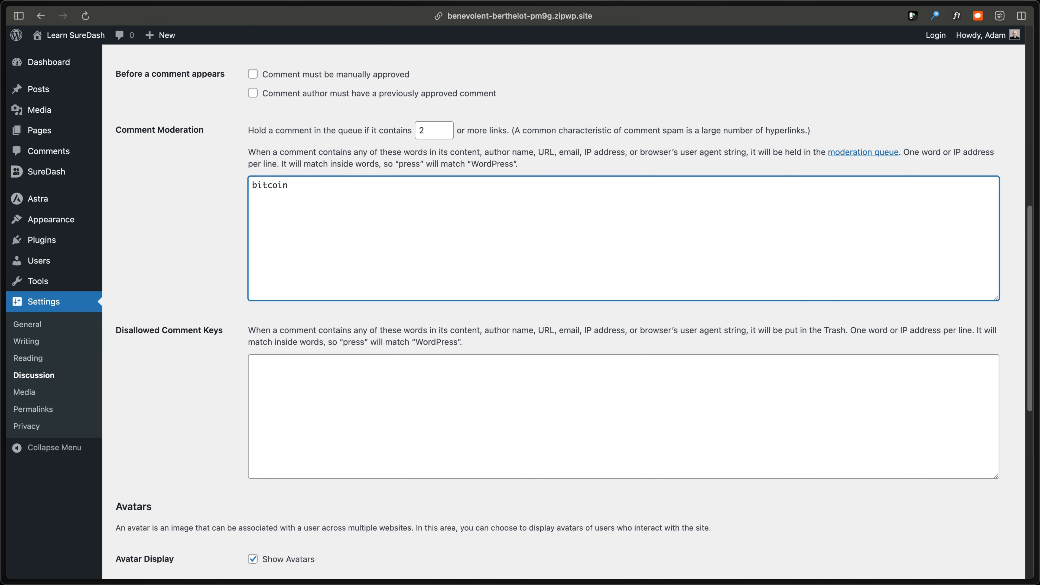
pyautogui.click(372, 374)
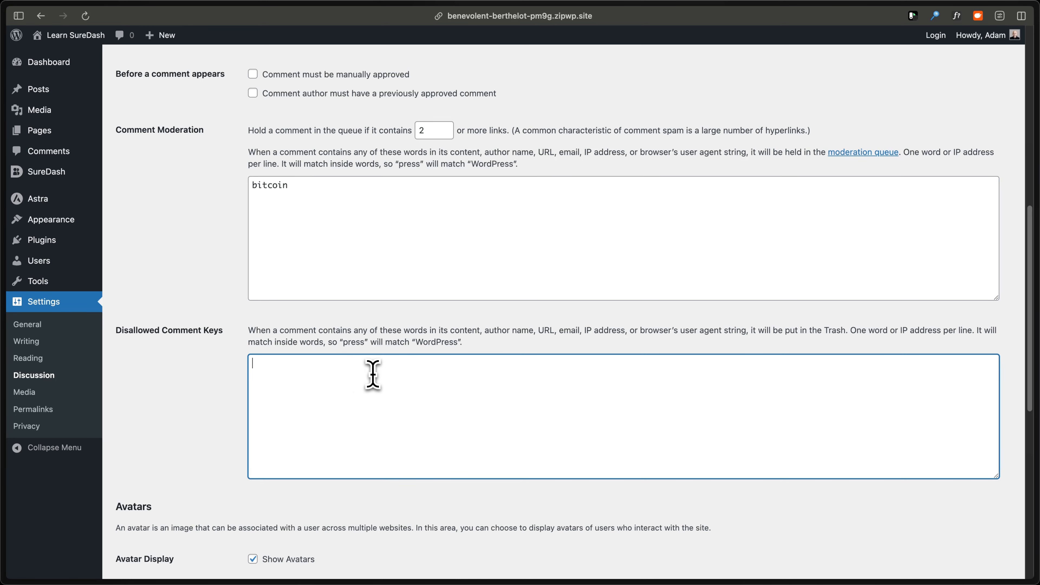